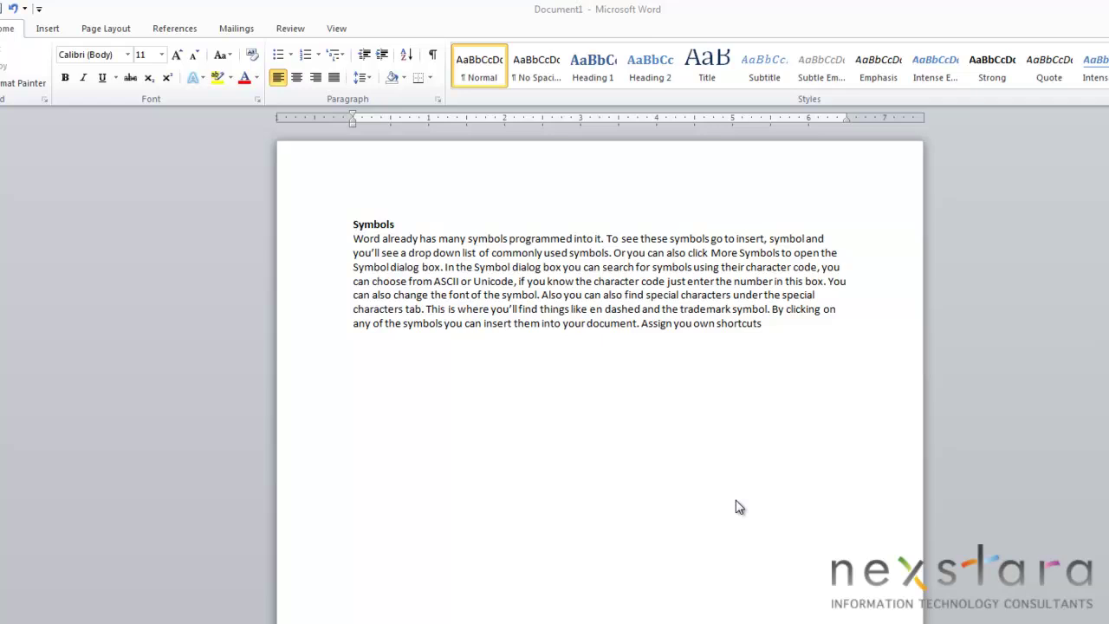
# - Open the full Symbol dialog and move it clear of the paragraph text
pyautogui.click(49, 32)
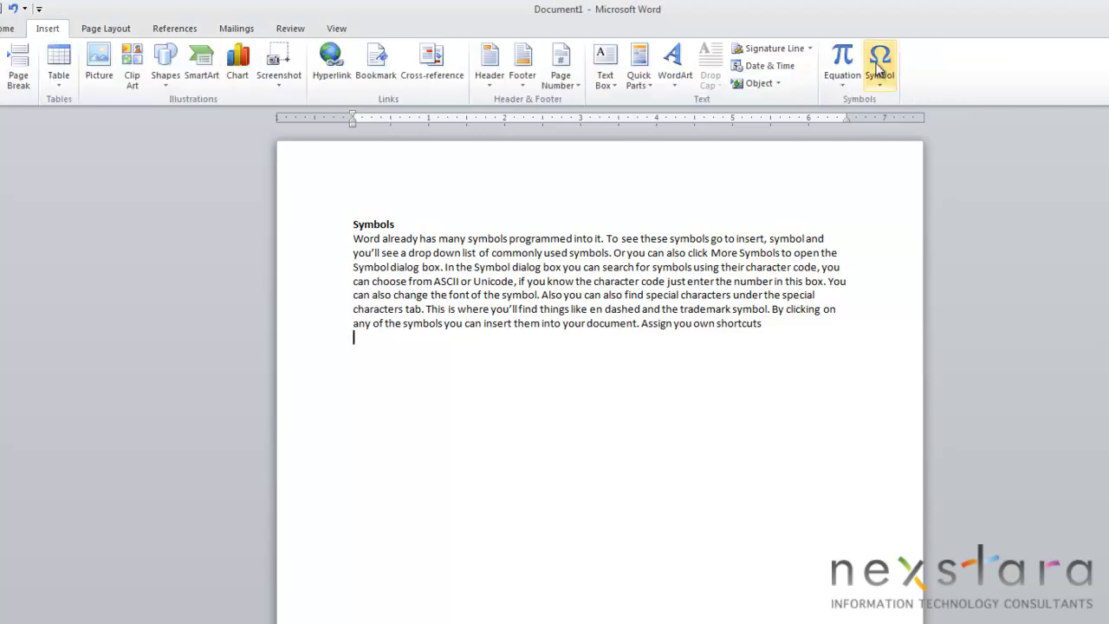
pyautogui.click(879, 68)
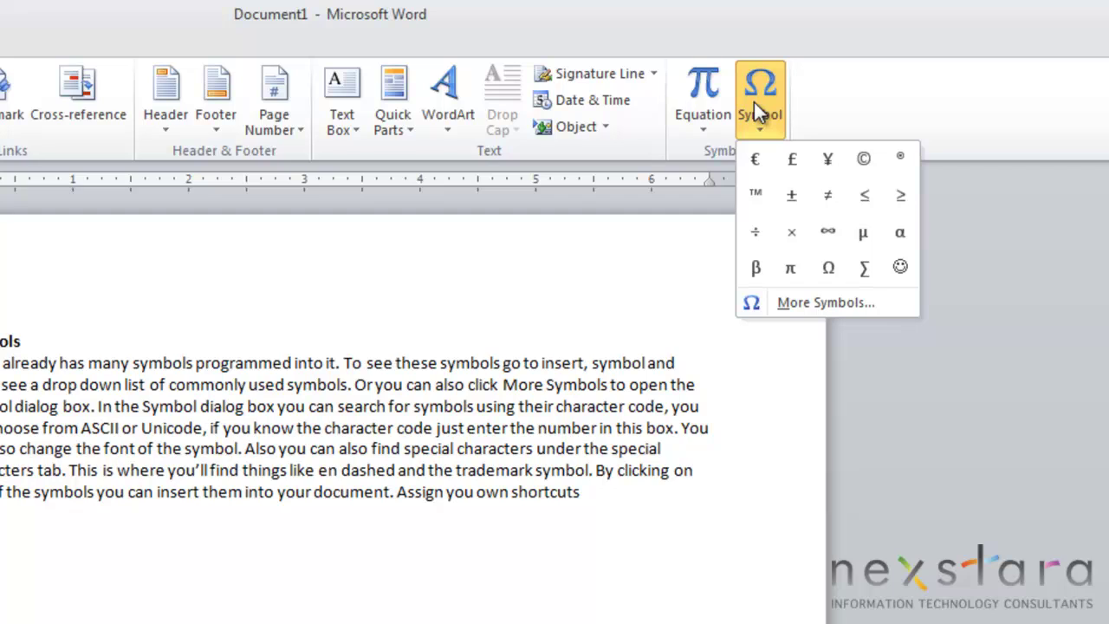
pyautogui.click(833, 303)
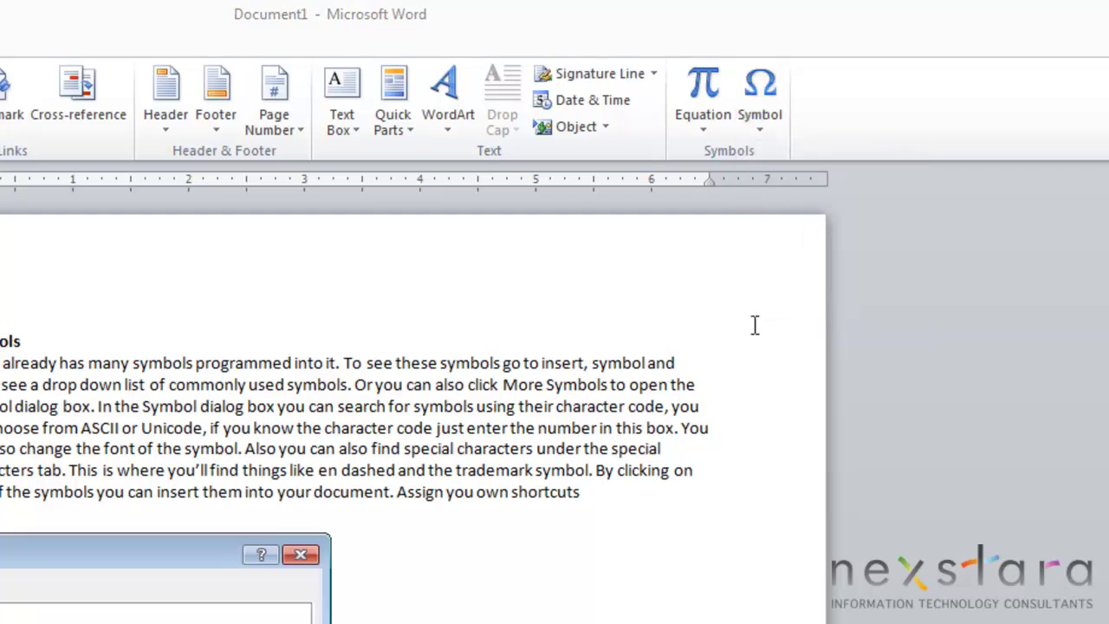
pyautogui.moveTo(178, 546); pyautogui.dragTo(524, 540)
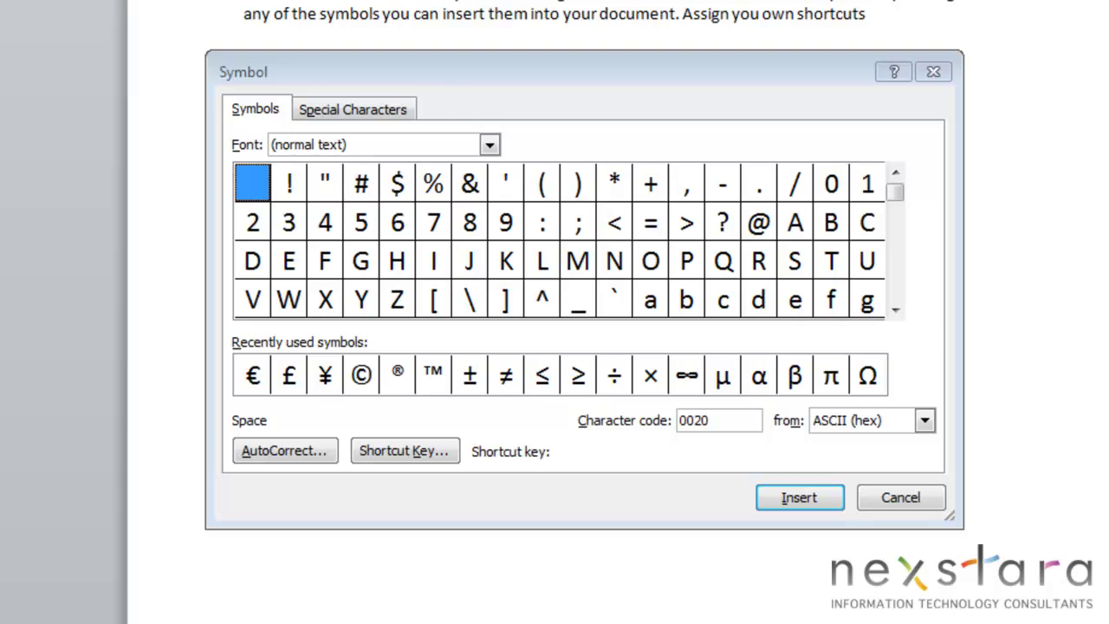
# - Look up the symbol with character code 77, using ASCII (decimal) codes
pyautogui.click(924, 420)
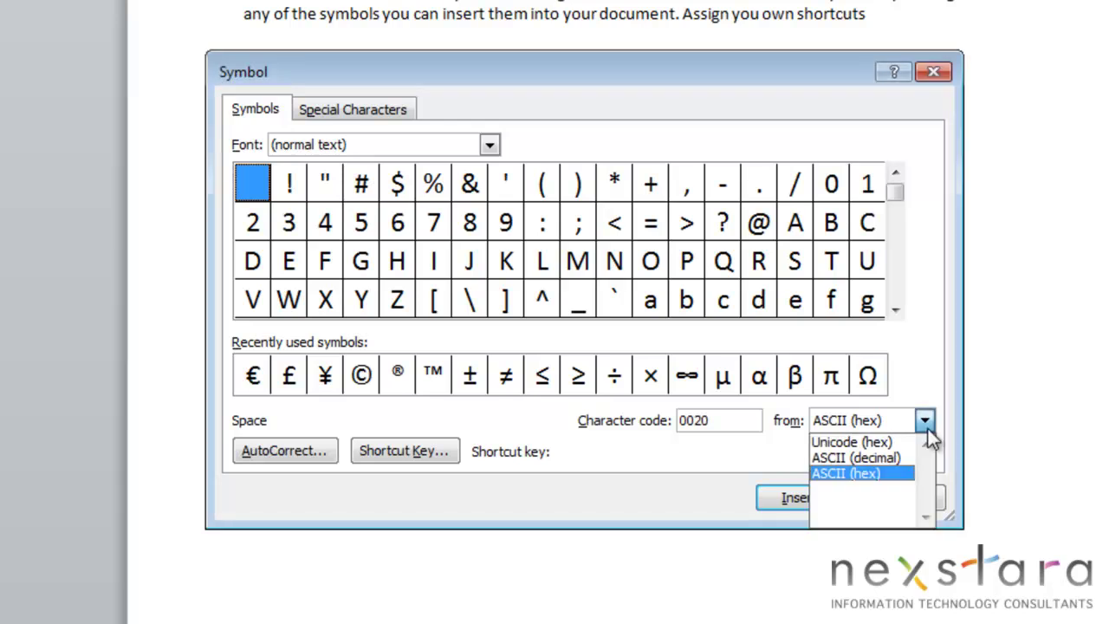
pyautogui.click(862, 458)
pyautogui.moveTo(709, 420); pyautogui.dragTo(669, 420)
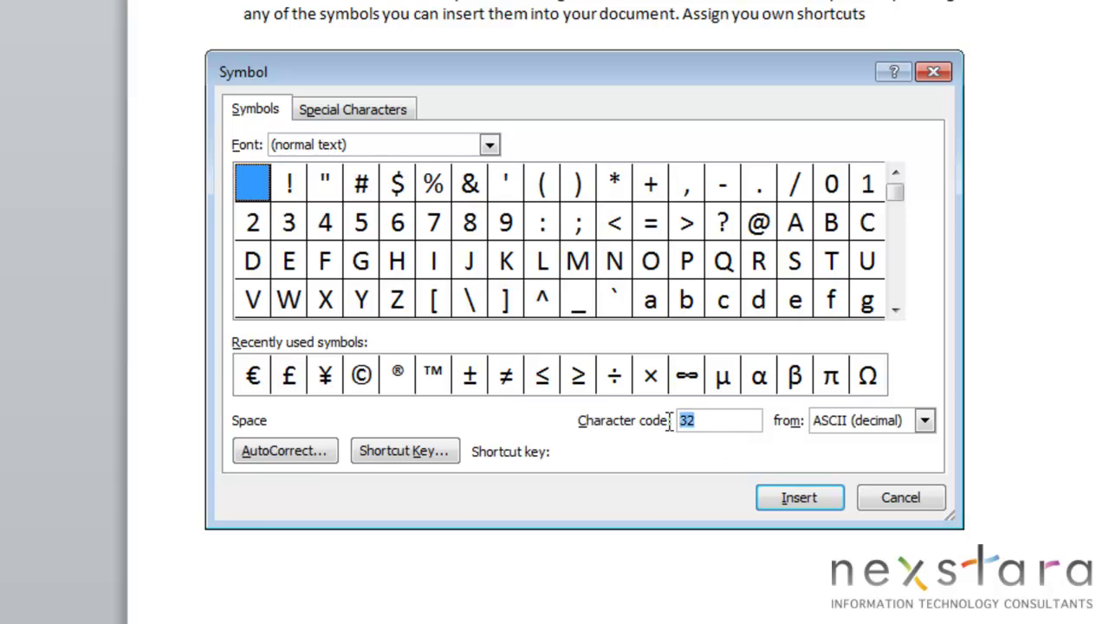
pyautogui.write('77')
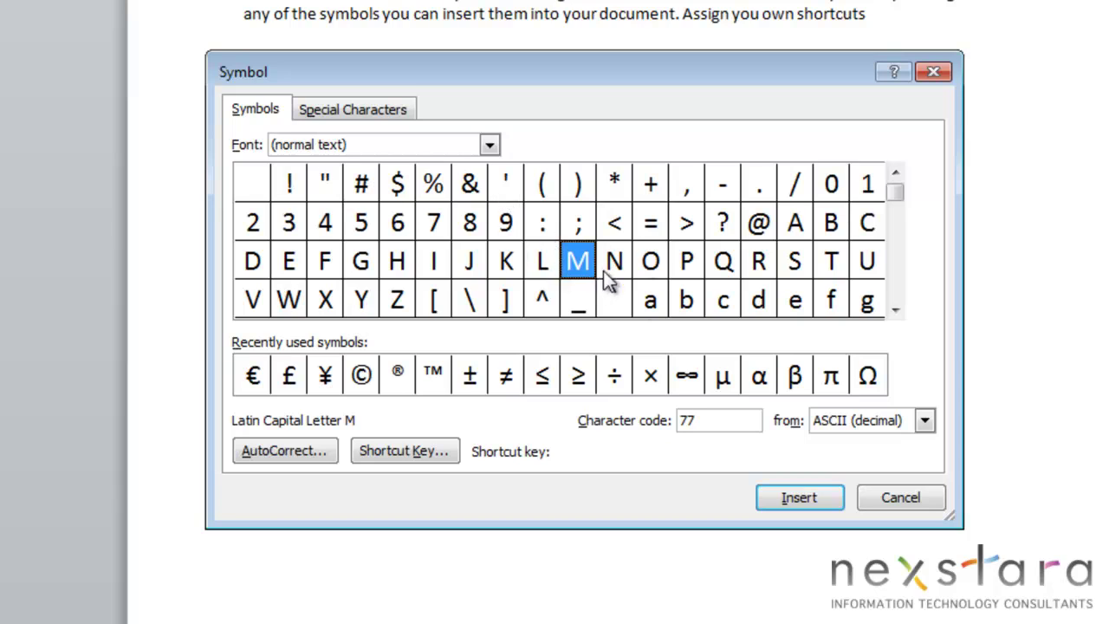
pyautogui.click(336, 443)
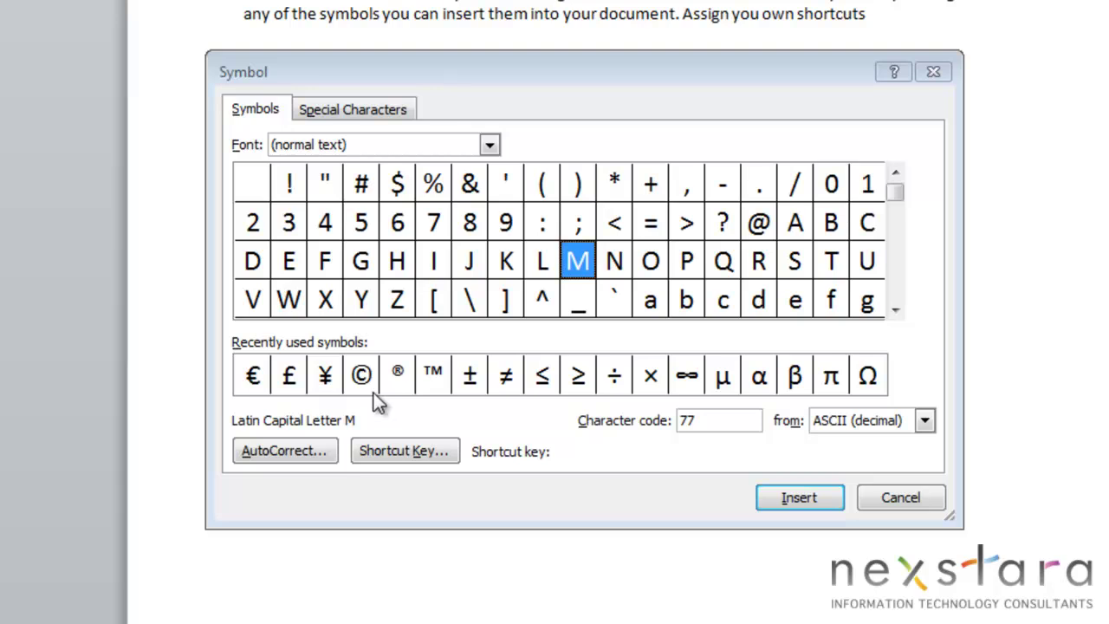
# - Switch the symbol font to Arial Black
pyautogui.click(586, 146)
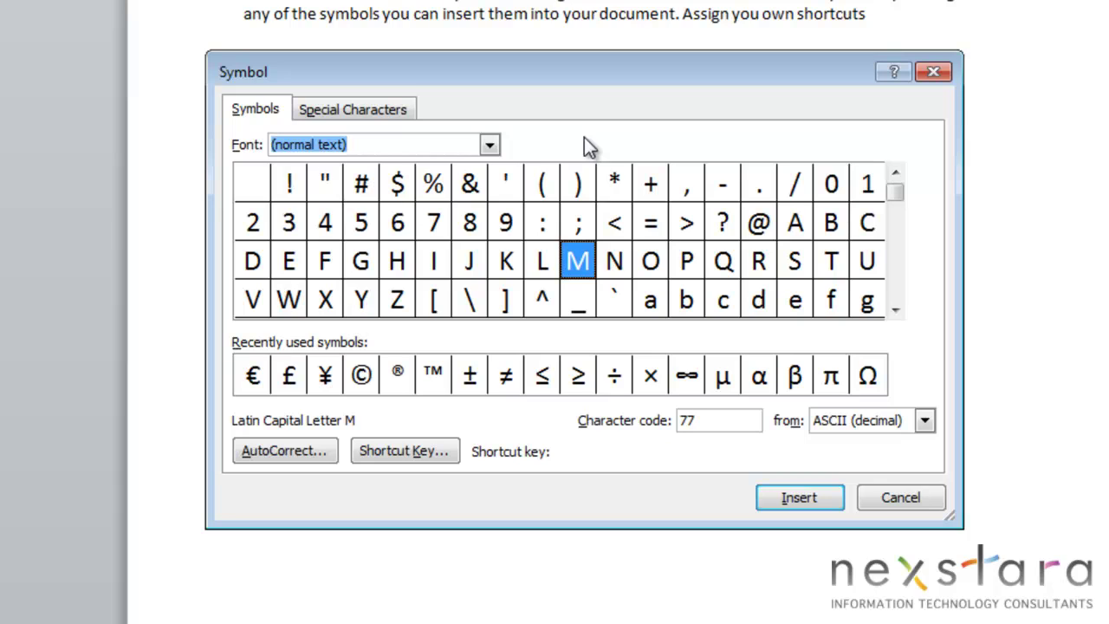
pyautogui.click(490, 146)
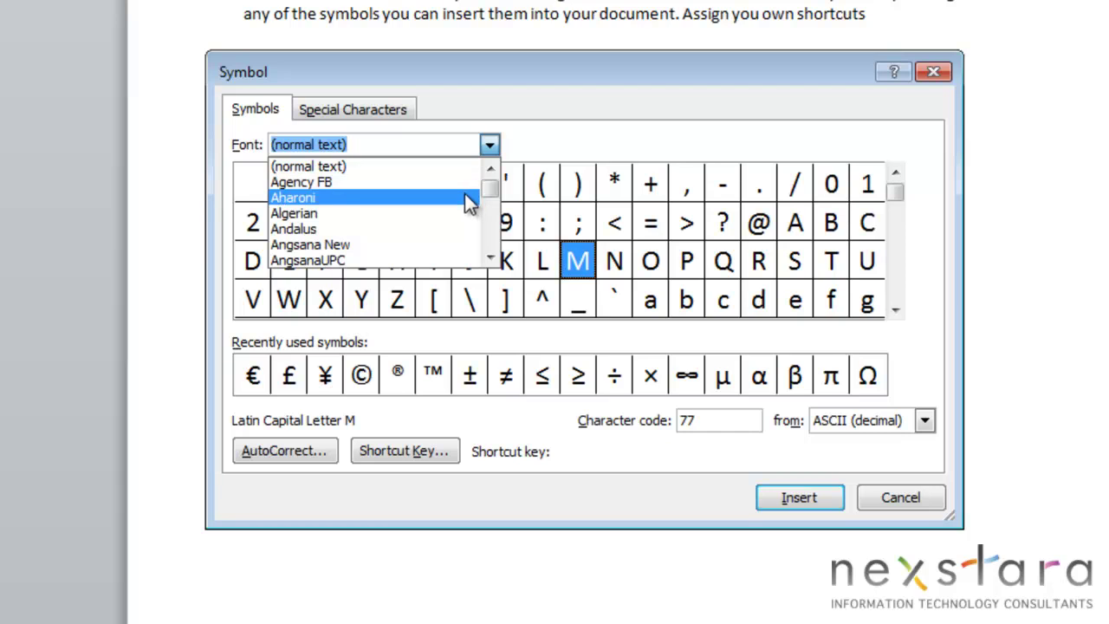
pyautogui.scroll(-2, 463, 204)
pyautogui.click(457, 227)
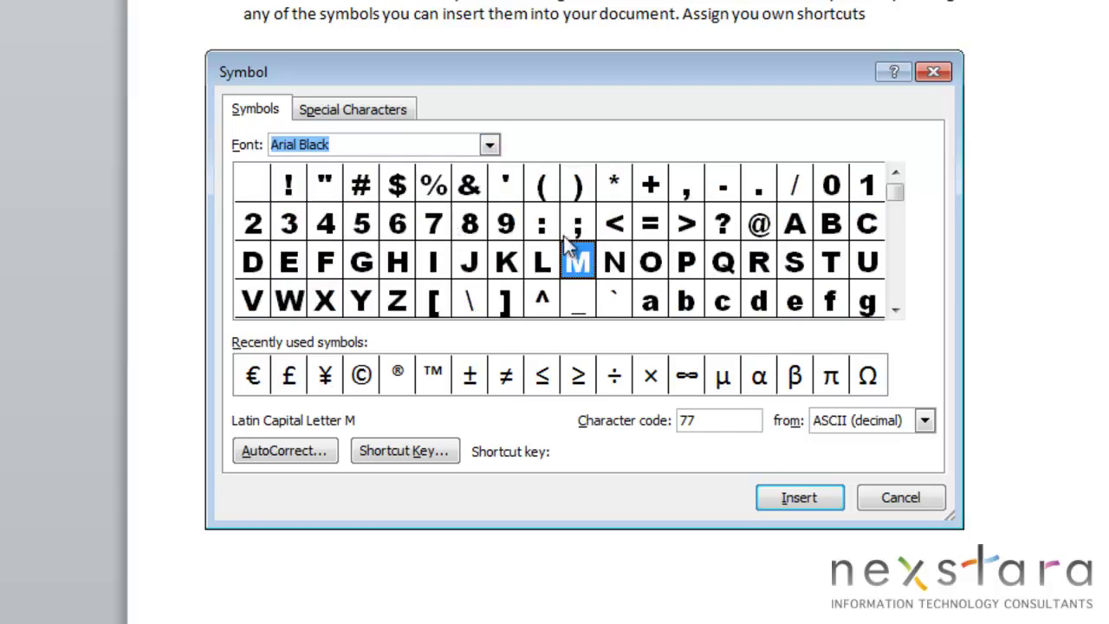
# - Set the symbol font to Wingdings and insert the neutral face symbol below the paragraph
pyautogui.click(487, 148)
pyautogui.moveTo(489, 177); pyautogui.dragTo(491, 245)
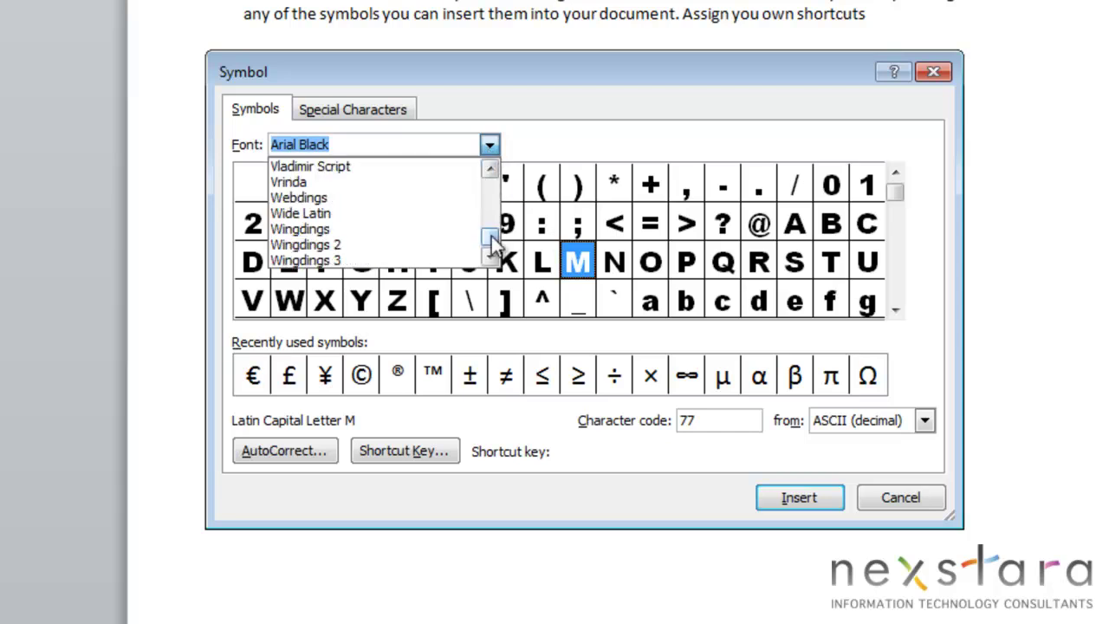
pyautogui.click(429, 230)
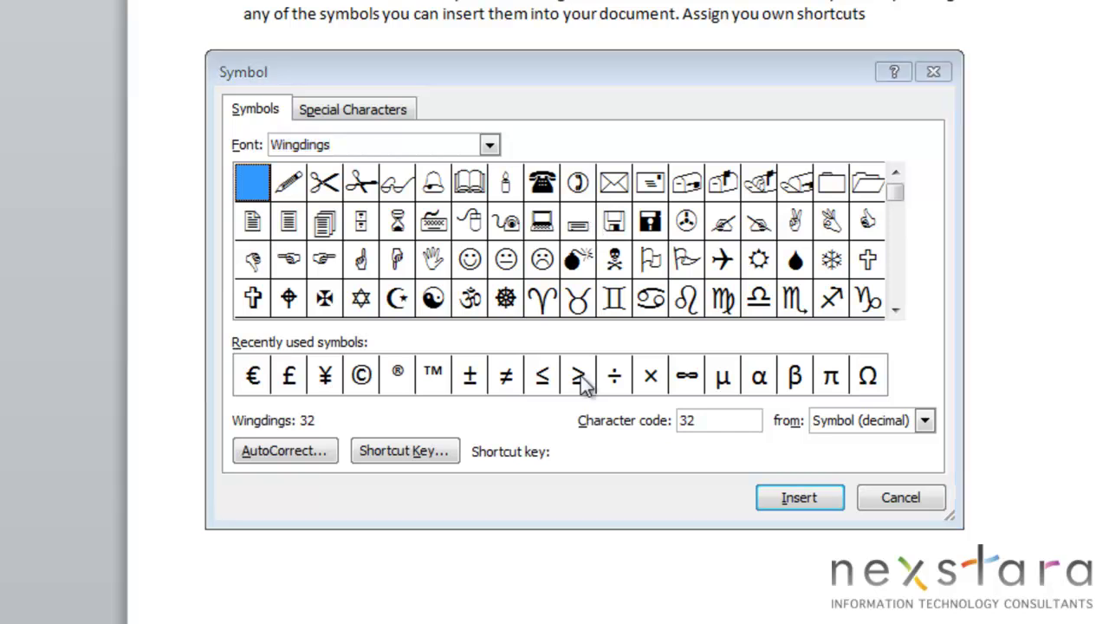
pyautogui.click(511, 263)
pyautogui.click(811, 497)
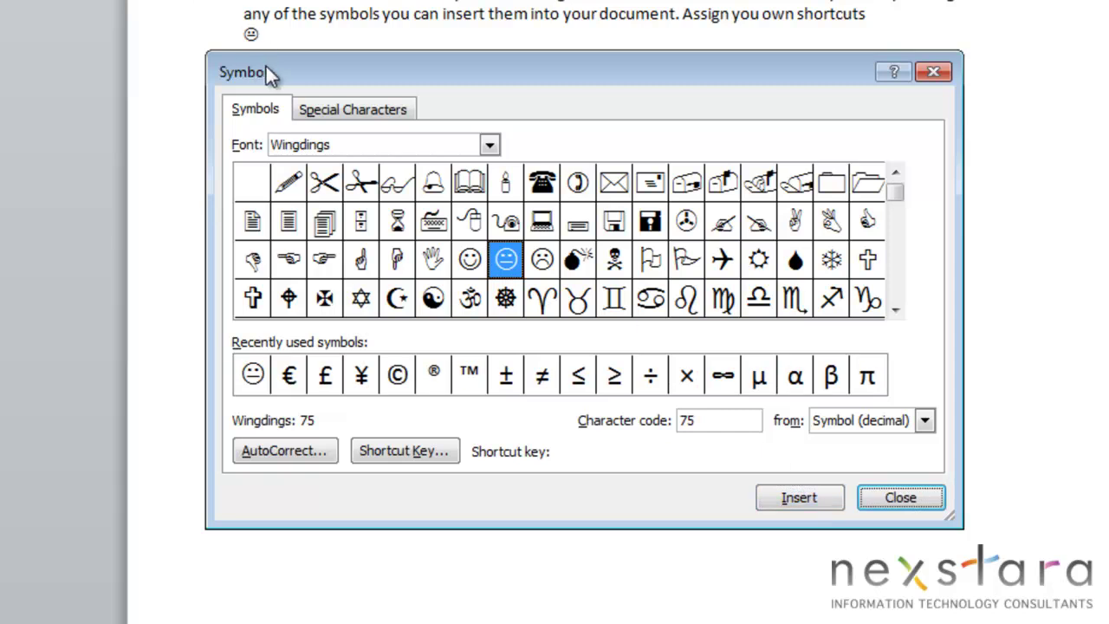
# - Insert the Copyright special character after the neutral face and look through the remaining special characters
pyautogui.click(381, 118)
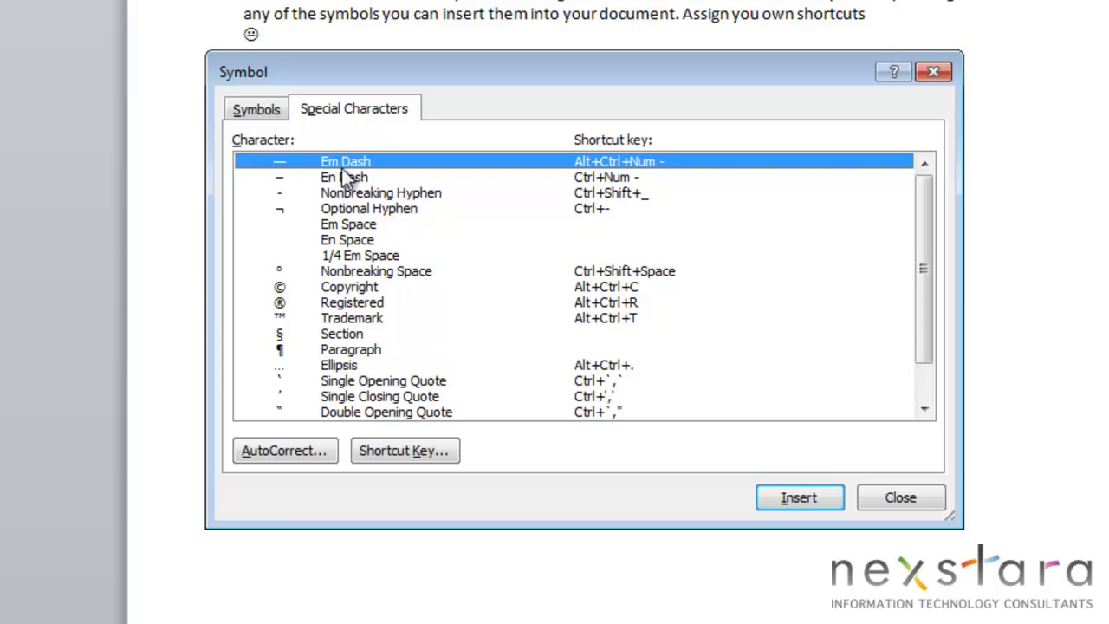
pyautogui.click(377, 294)
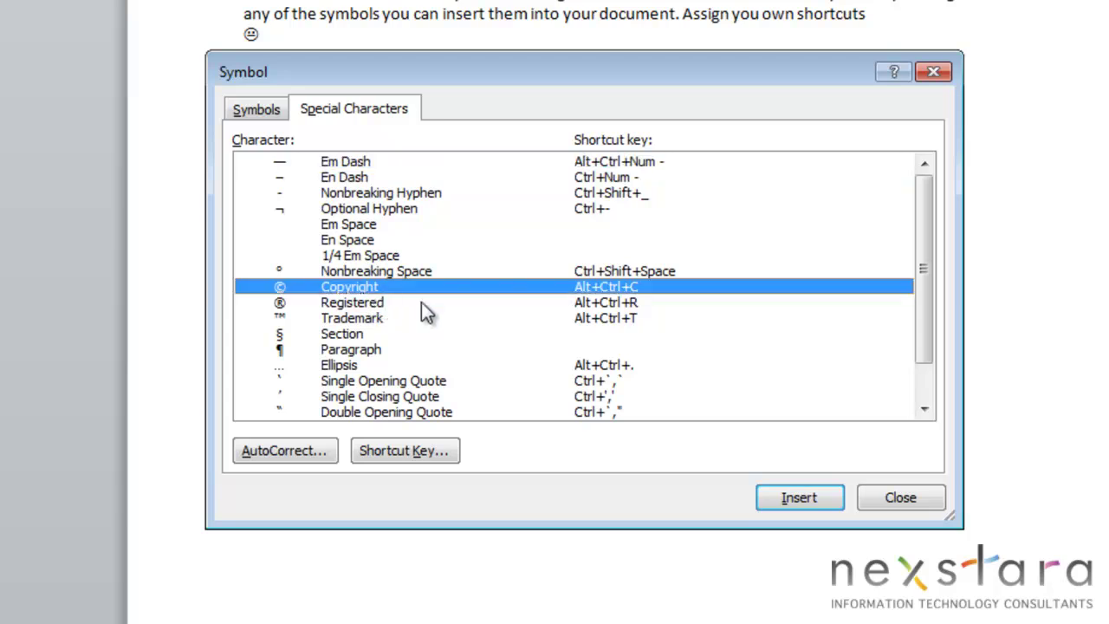
pyautogui.click(799, 498)
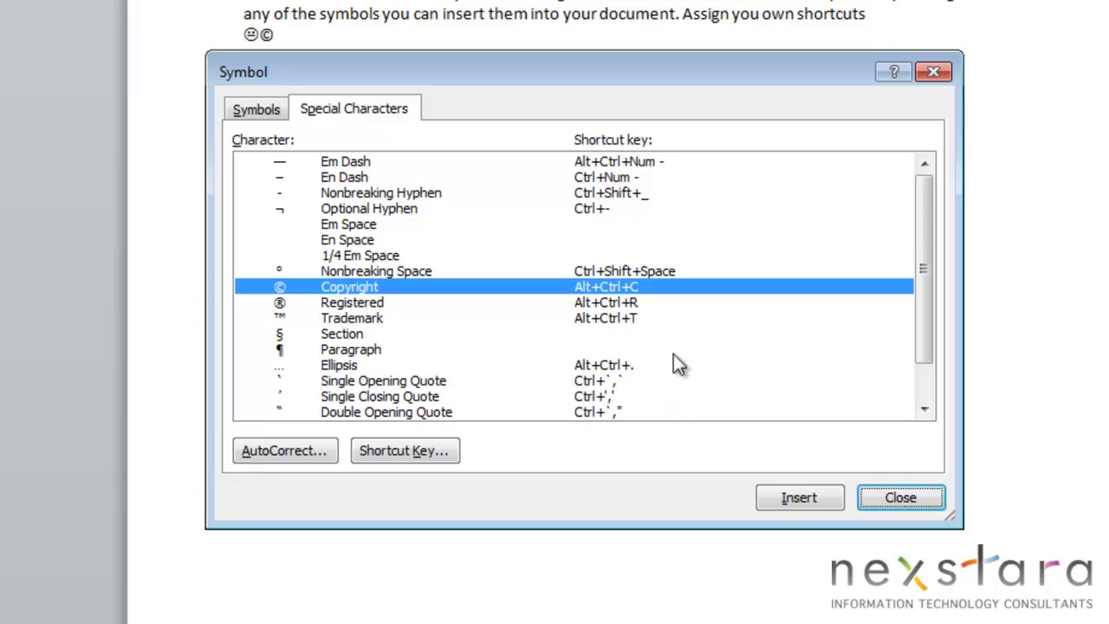
pyautogui.scroll(-1, 671, 355)
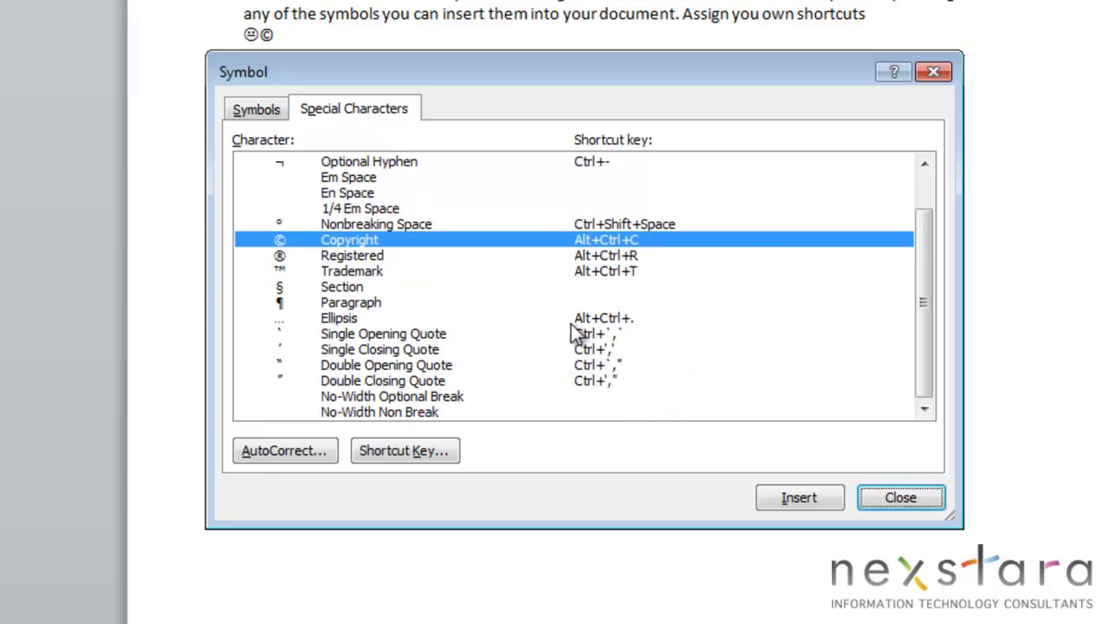
pyautogui.scroll(1, 567, 338)
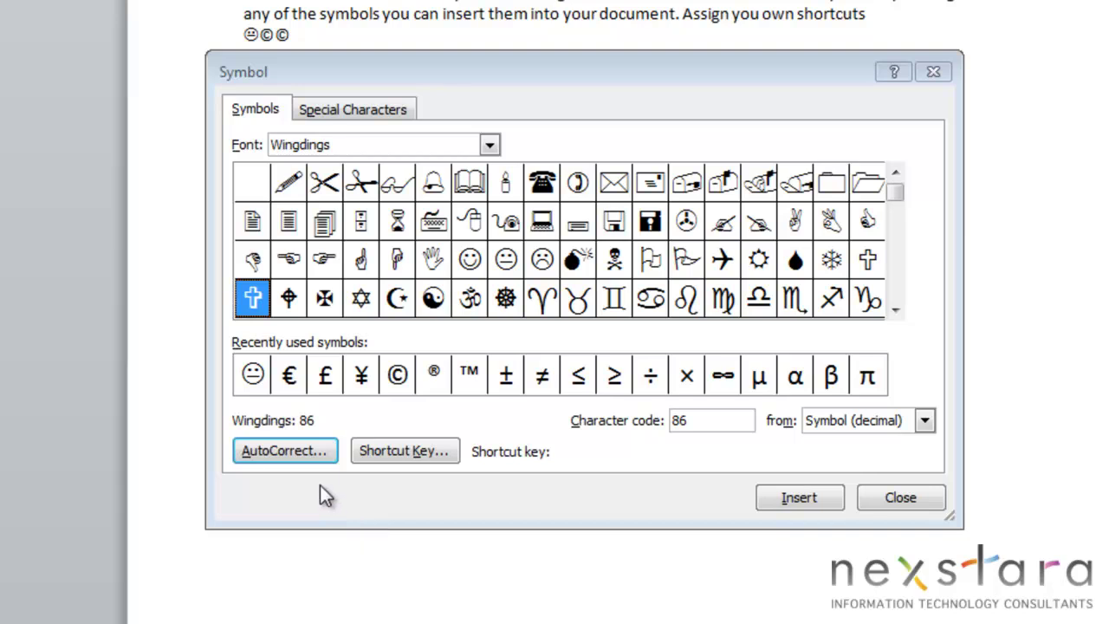
# - Add an AutoCorrect entry replacing "(*" with the Wingdings crescent-and-star symbol, and try "(*" after the copyright sign in the document
pyautogui.click(299, 458)
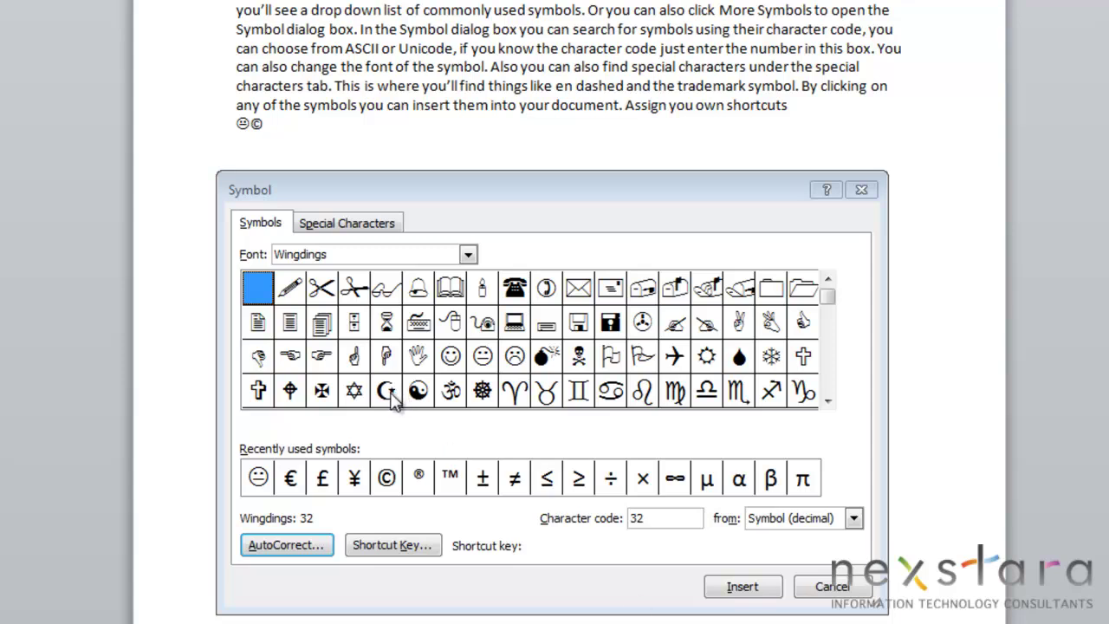
pyautogui.click(369, 528)
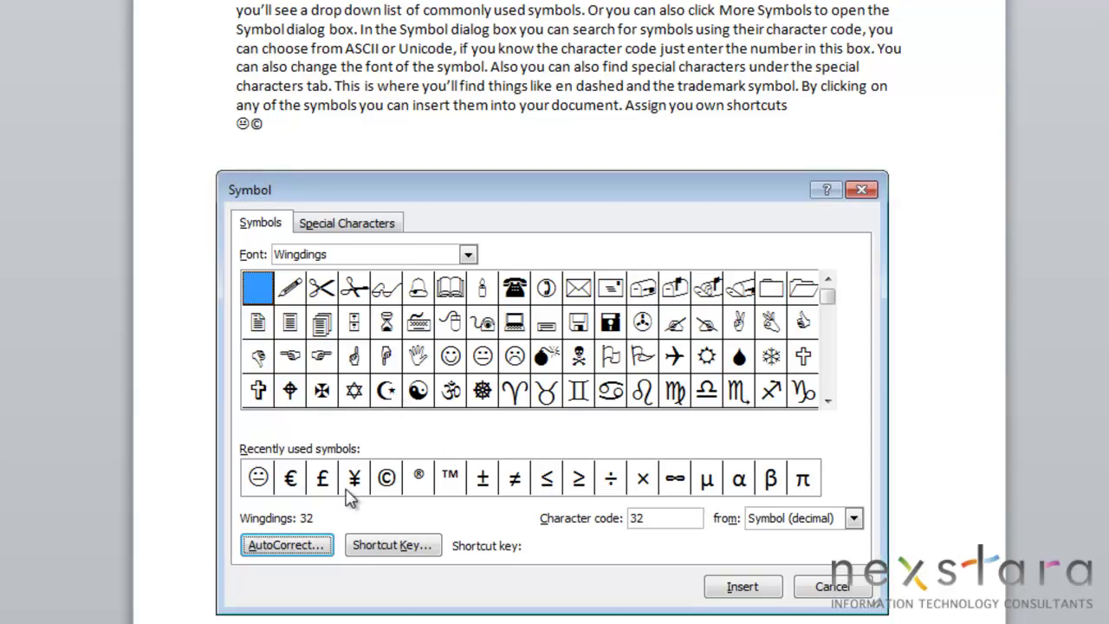
pyautogui.click(386, 394)
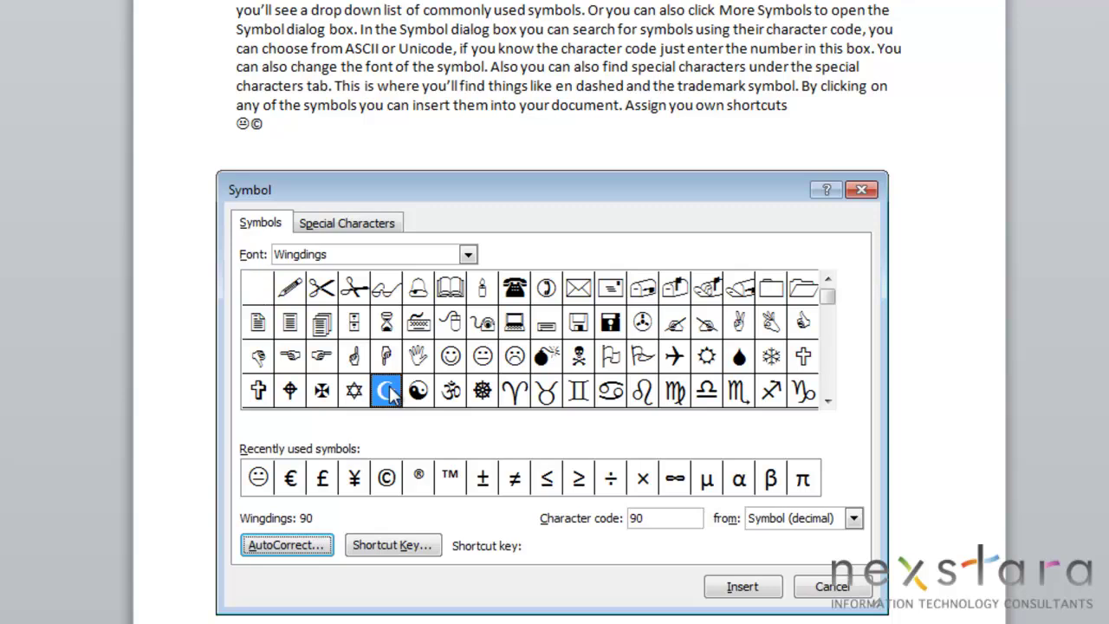
pyautogui.click(306, 546)
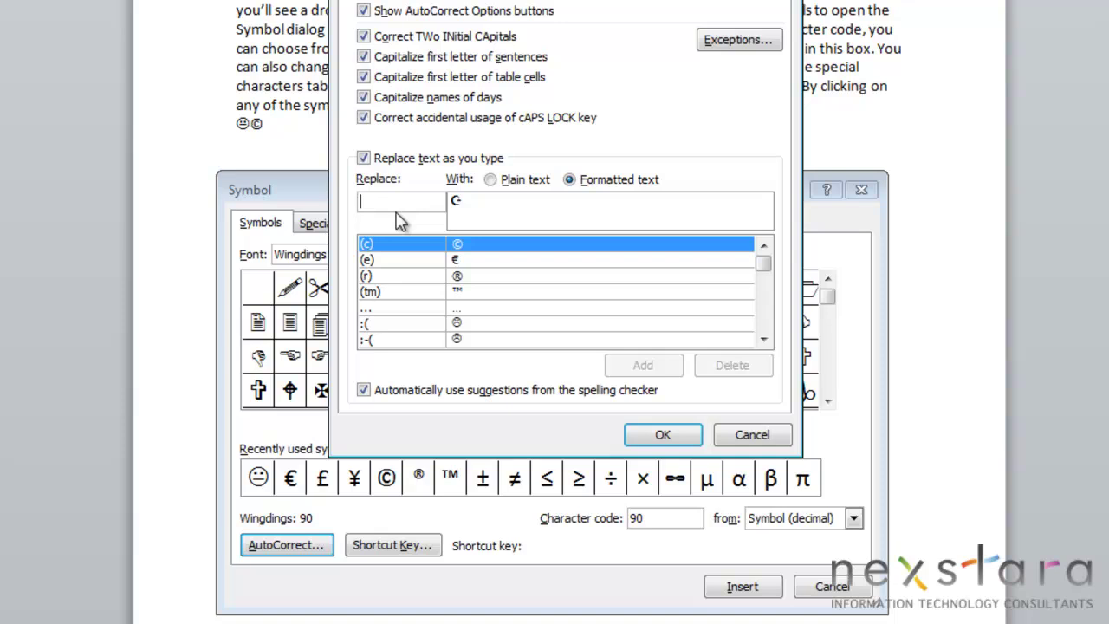
pyautogui.write('(*')
pyautogui.click(642, 366)
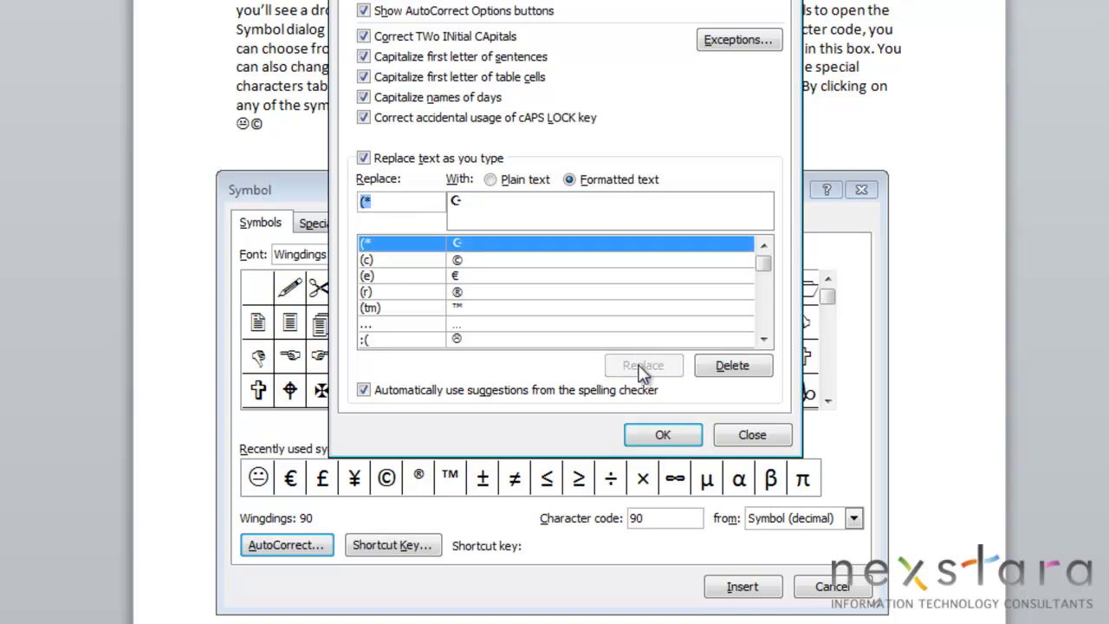
pyautogui.click(647, 431)
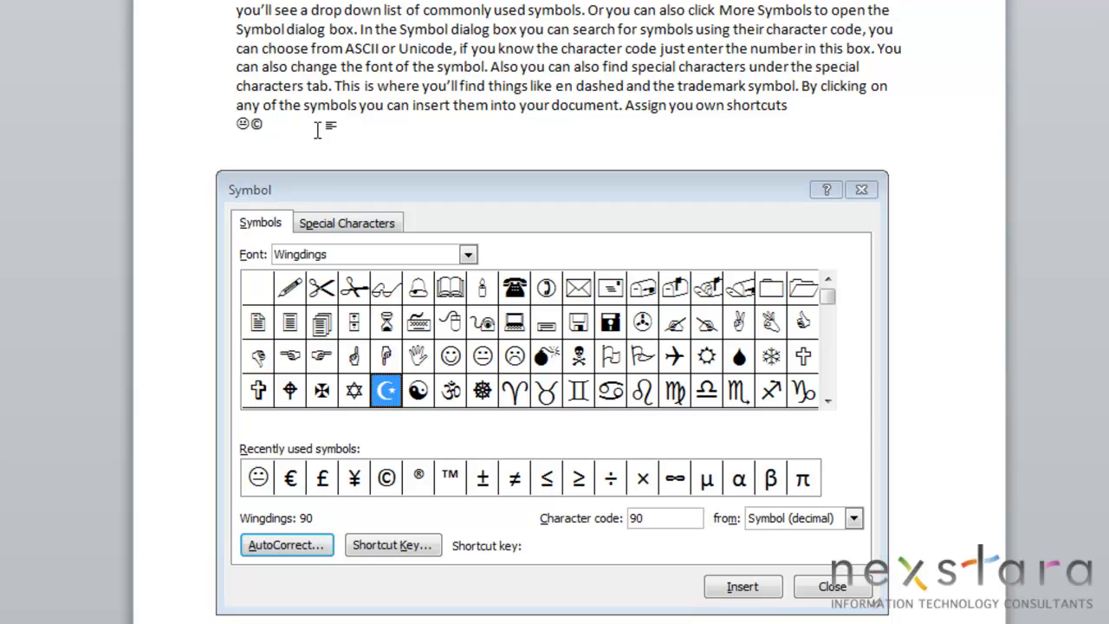
pyautogui.write('(*')
# - Assign the shortcut Alt+Ctrl+V to the Wingdings Aries symbol (code 94), saving the change in Normal
pyautogui.click(514, 390)
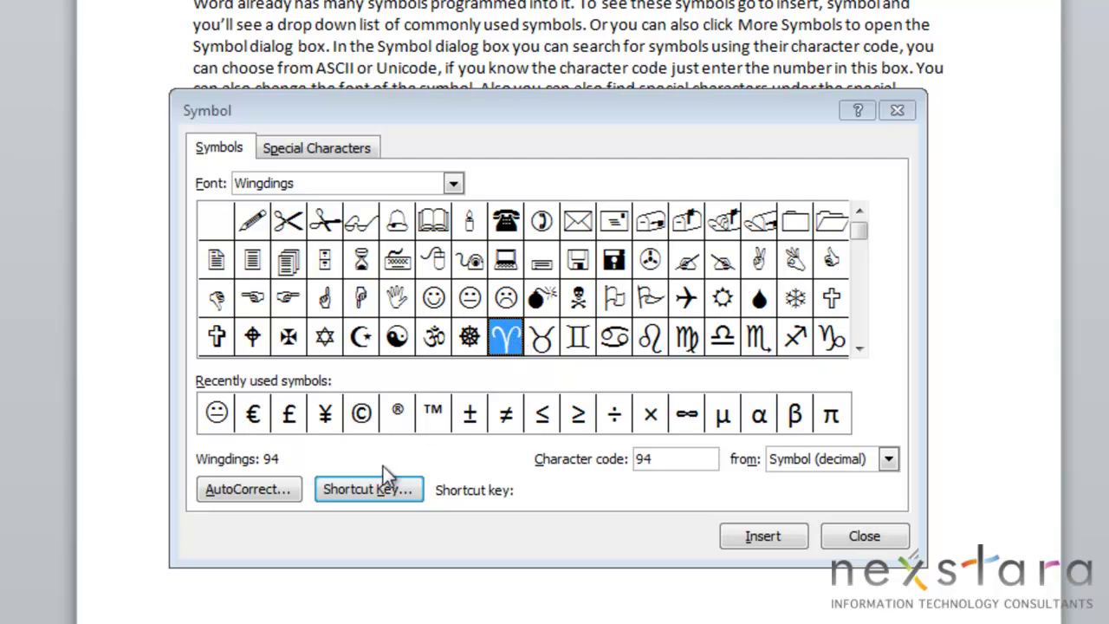
pyautogui.click(357, 490)
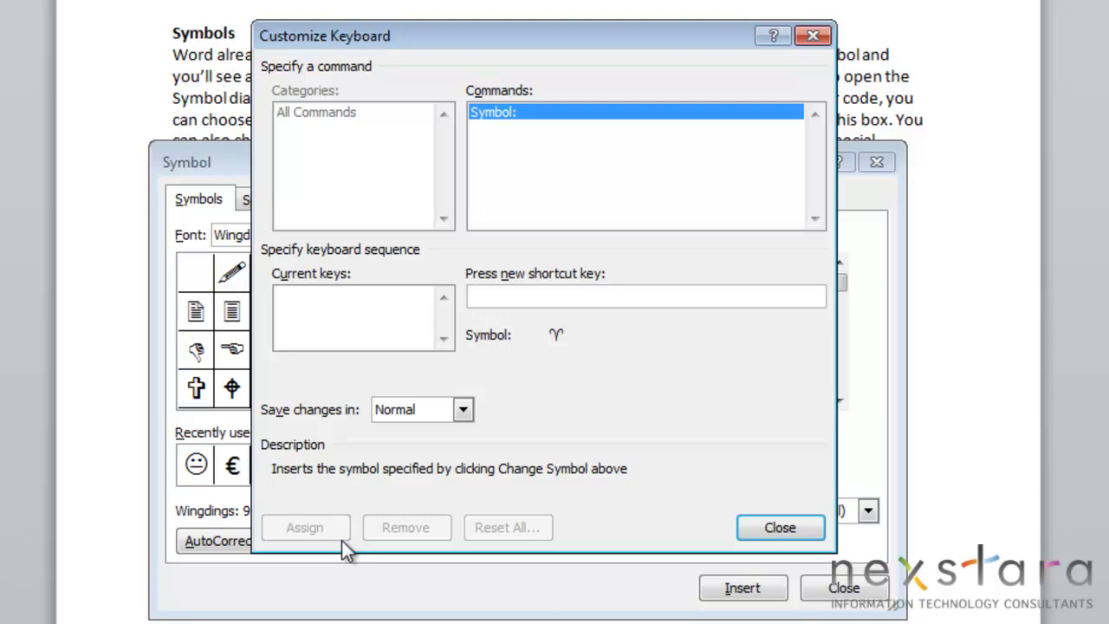
pyautogui.hotkey('ctrl', 'alt', 'v')
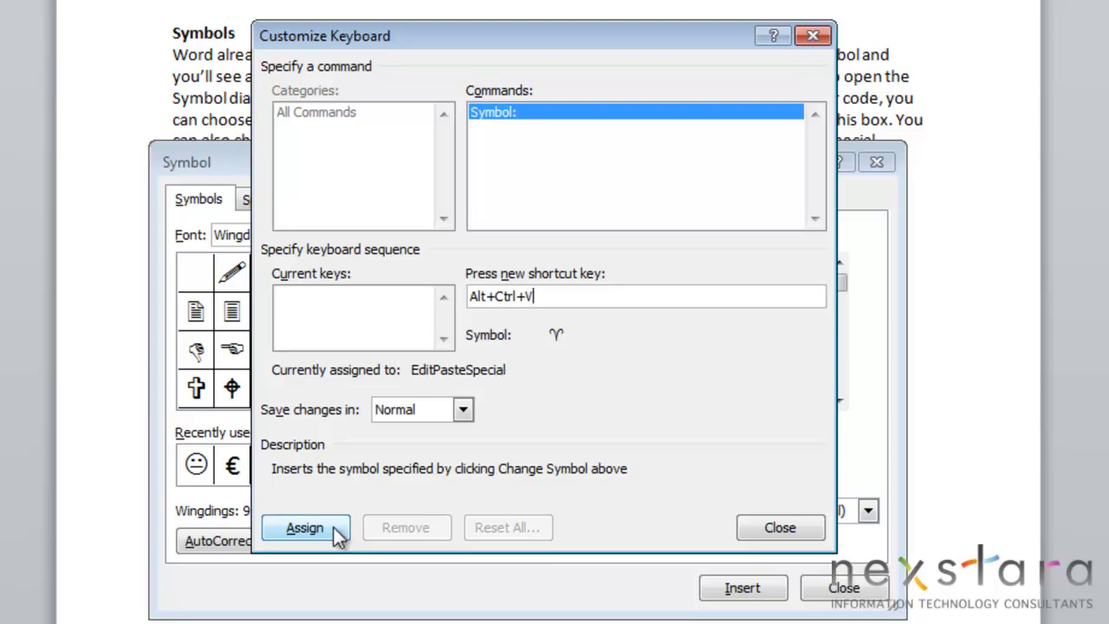
pyautogui.click(331, 528)
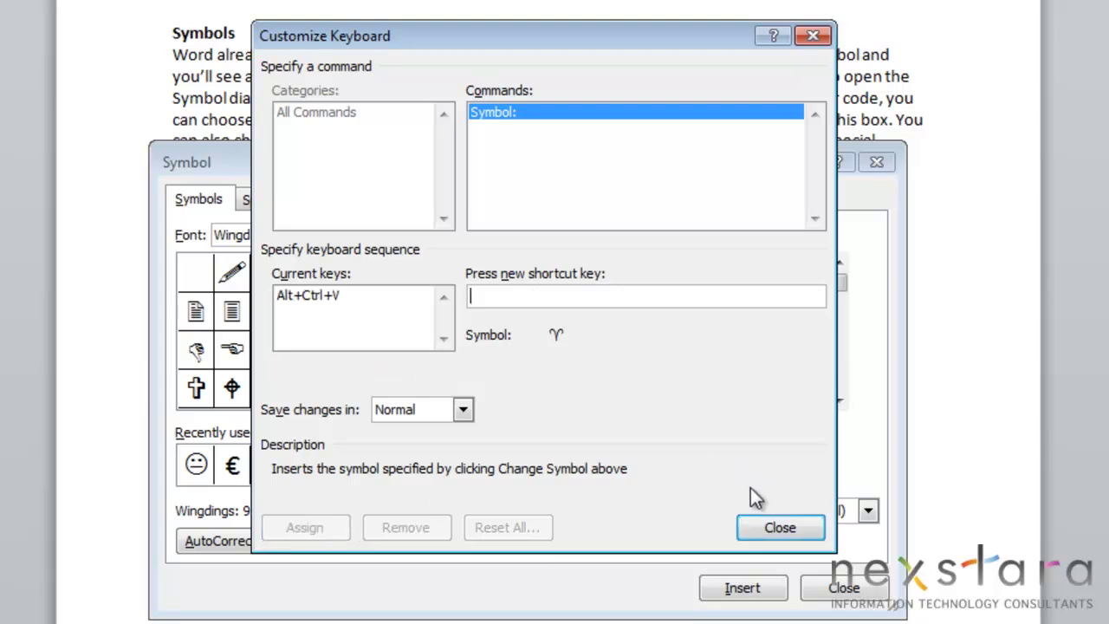
pyautogui.click(758, 524)
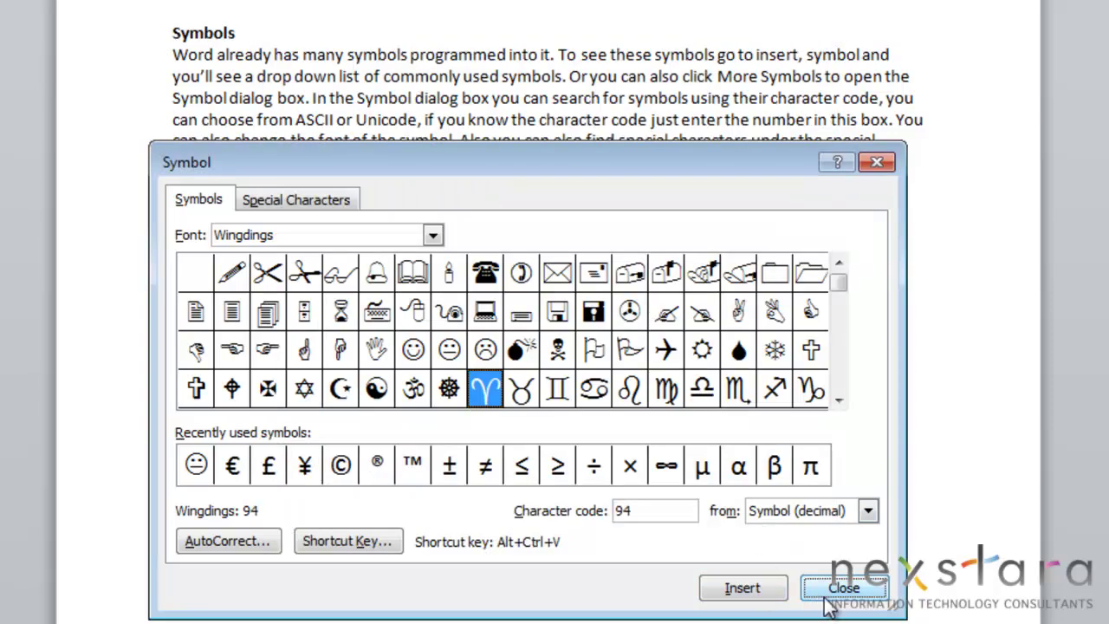
# - Move the Symbol dialog off the text and insert the Aries symbol at the end of the symbol line using its assigned shortcut
pyautogui.moveTo(648, 166); pyautogui.dragTo(612, 436)
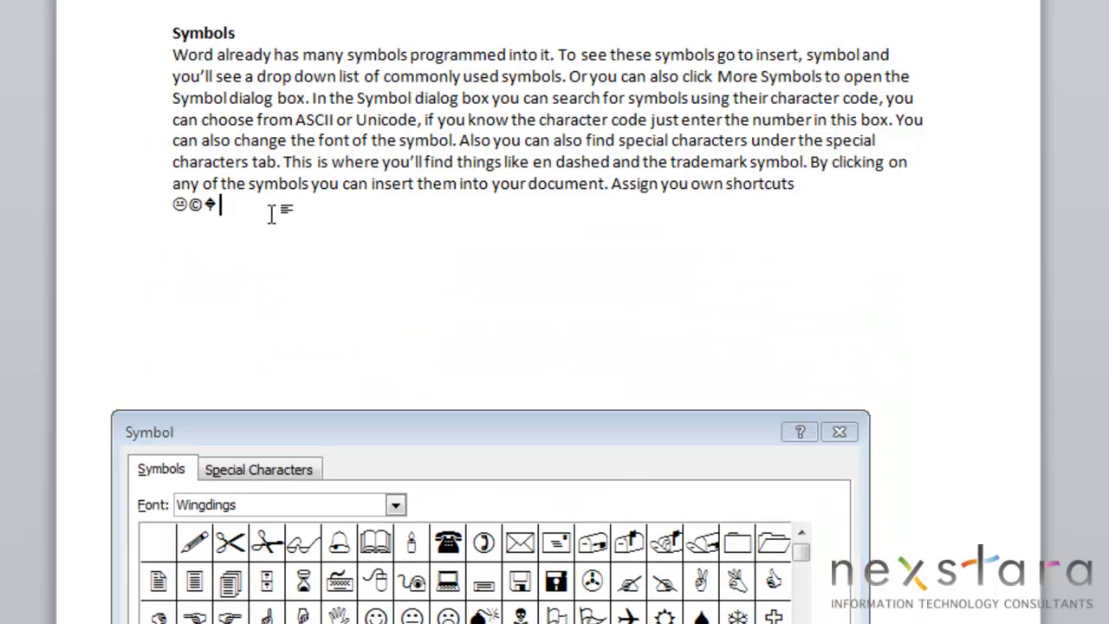
pyautogui.click(271, 214)
pyautogui.hotkey('ctrl', 'alt', 'v')
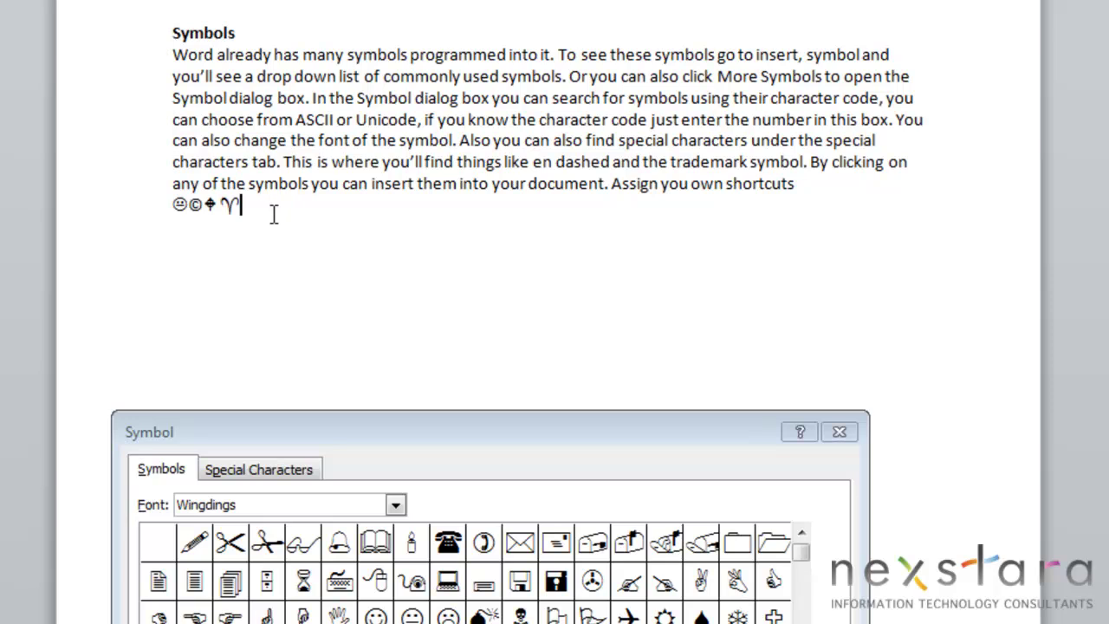